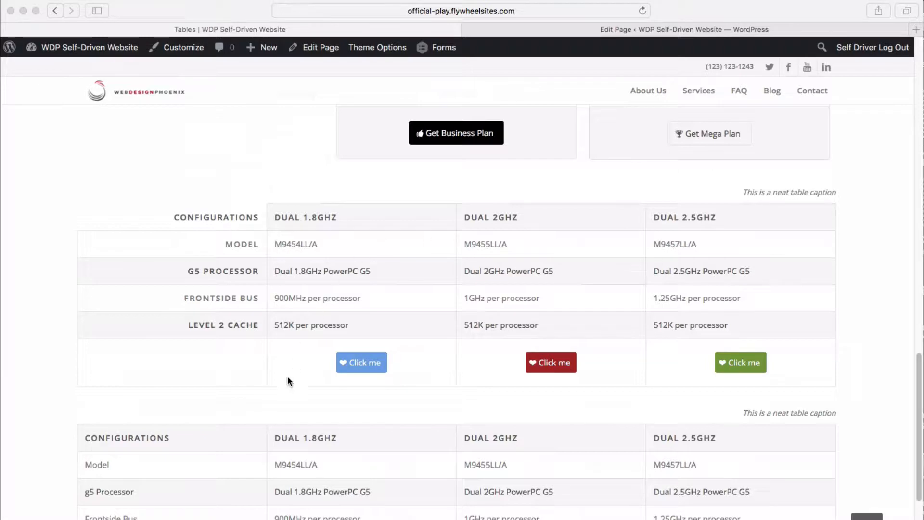
- Open the configurations table element in the Tables page's layout builder for editing
scroll(525, 323, "down", 3)
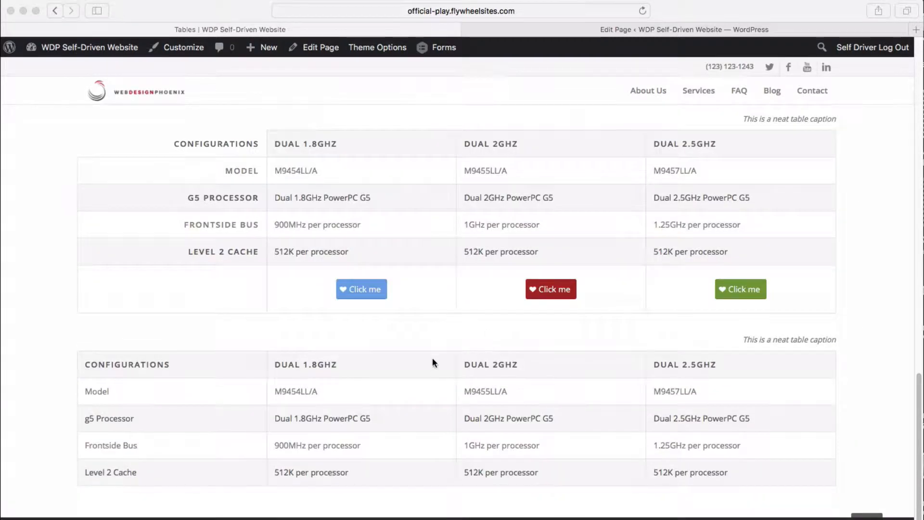
scroll(438, 354, "up", 5)
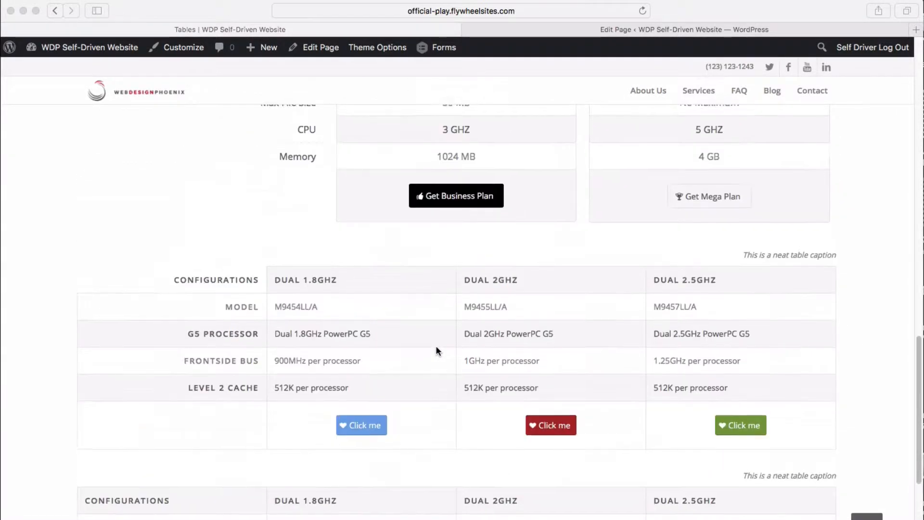
scroll(436, 348, "up", 10)
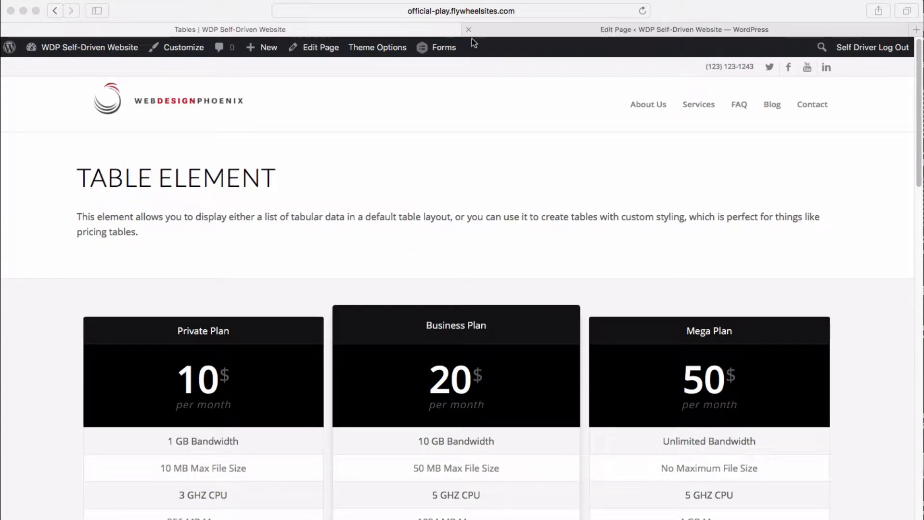
left_click(598, 33)
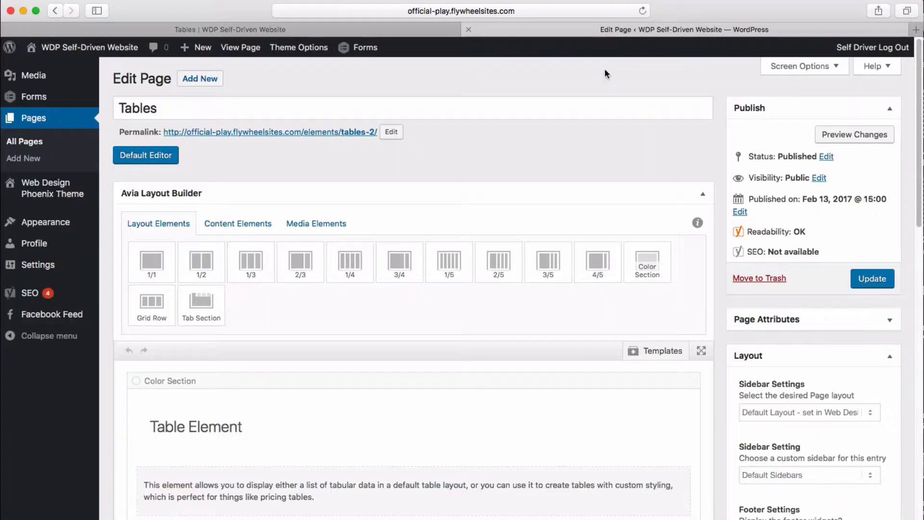
left_click(240, 226)
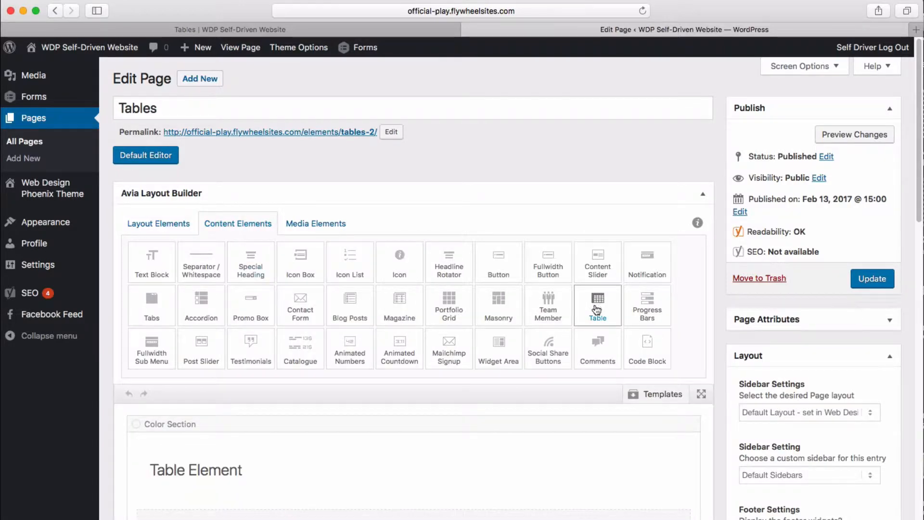
scroll(481, 464, "down", 5)
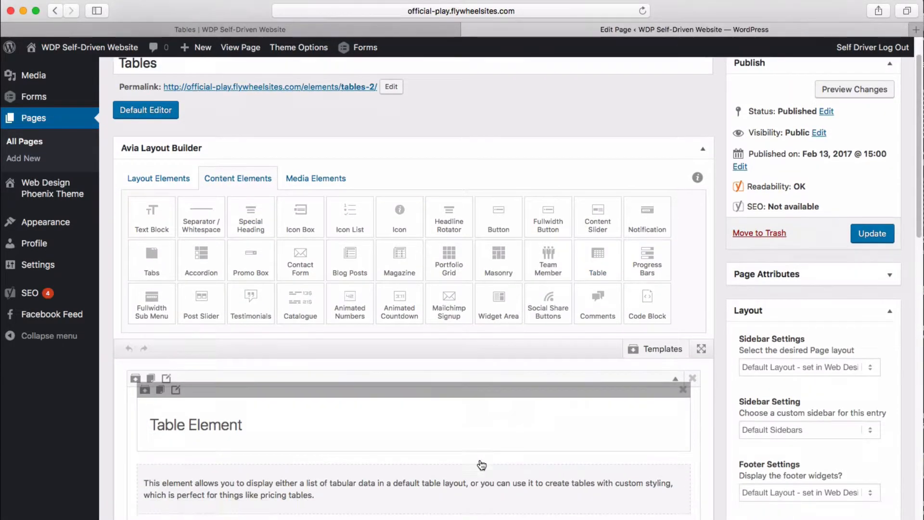
left_click_drag(423, 352, 424, 478)
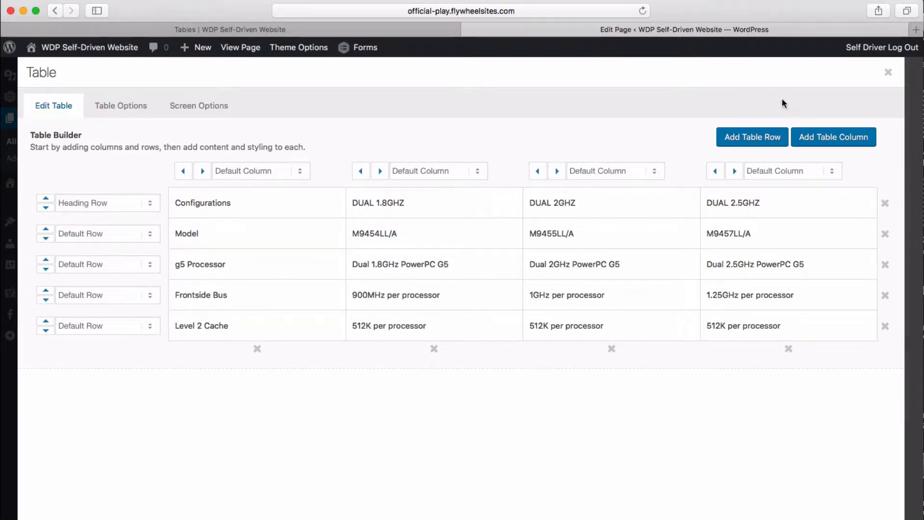
- Add two rows to the table, and try moving the first new row above Level 2 Cache and back down
left_click(752, 140)
left_click(750, 139)
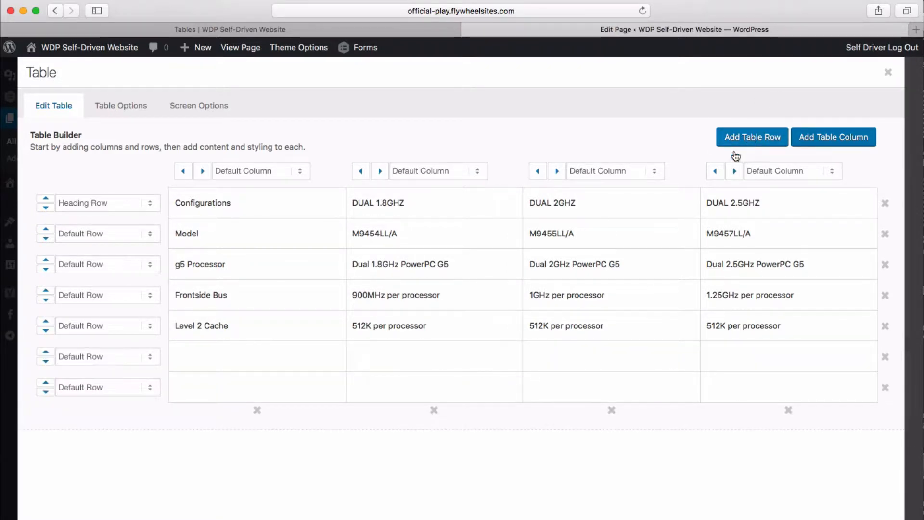
left_click(45, 354)
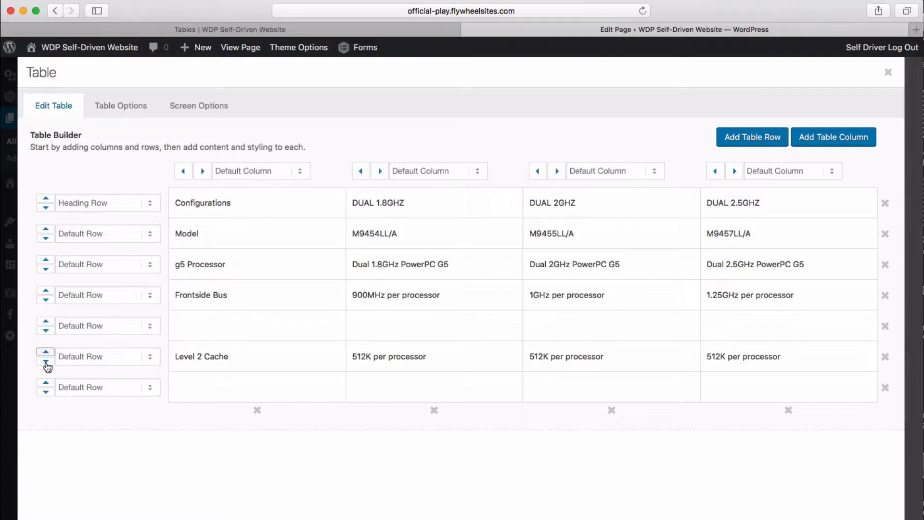
left_click(45, 331)
- Add one table column, and try moving it two positions toward the start and back to the end
left_click(829, 141)
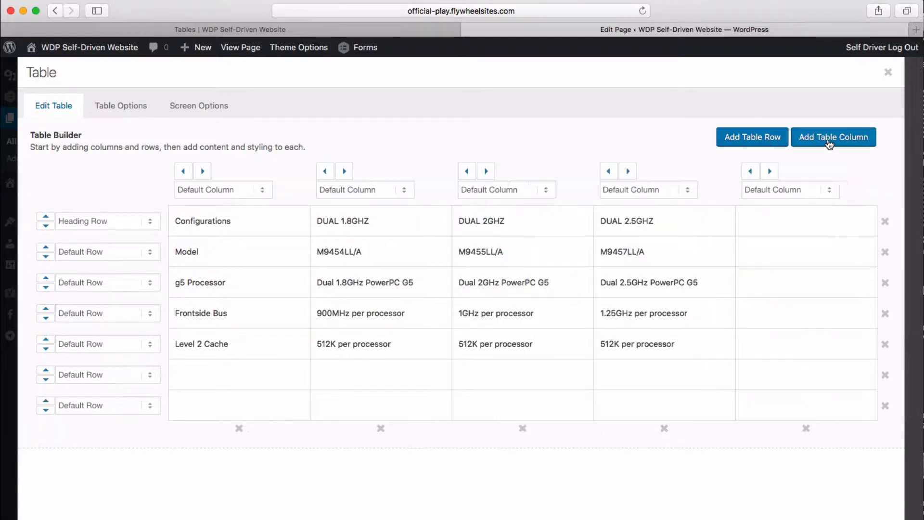
left_click(750, 172)
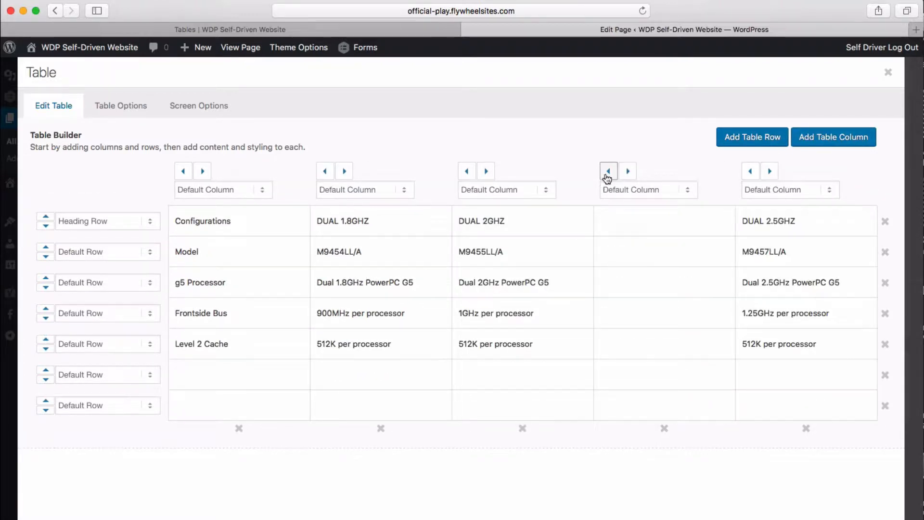
left_click(607, 173)
left_click(487, 172)
left_click(628, 171)
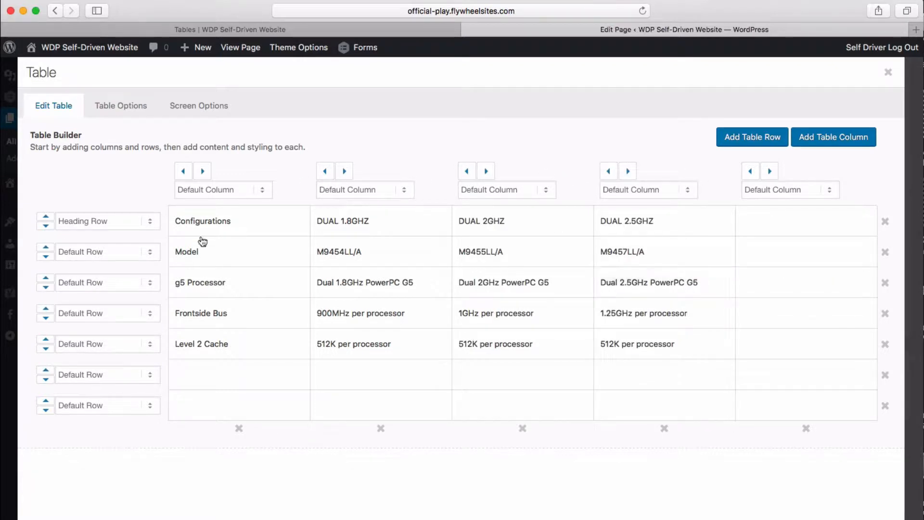
- Style the first column as Highlight Column, the second as Description Column and the third as Center Text Column
left_click(263, 191)
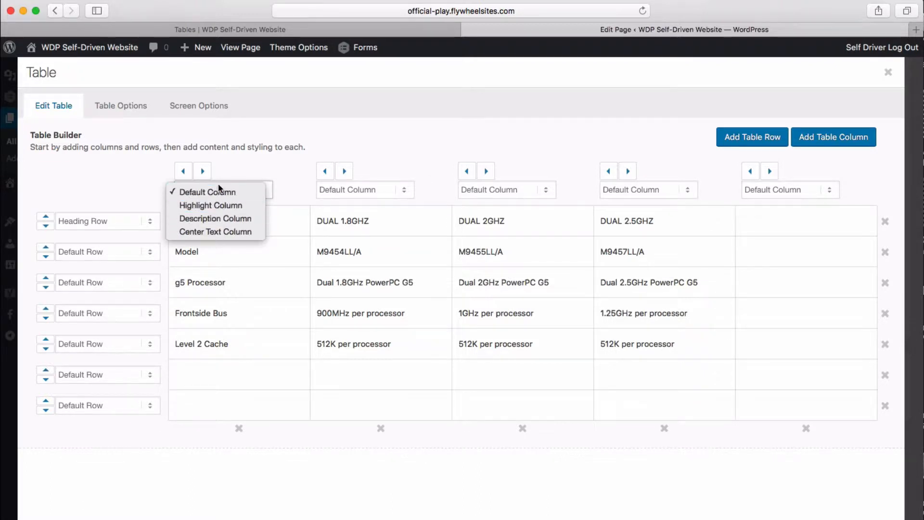
left_click(218, 205)
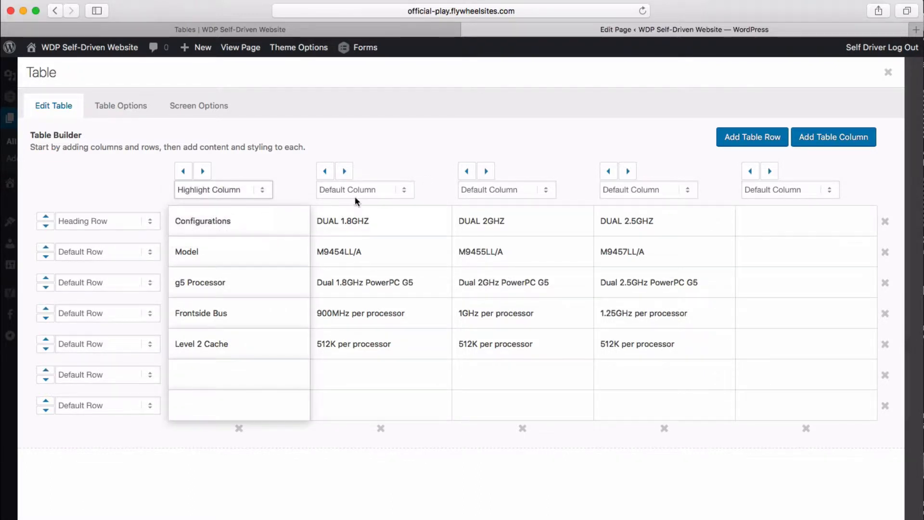
left_click(368, 190)
left_click(368, 218)
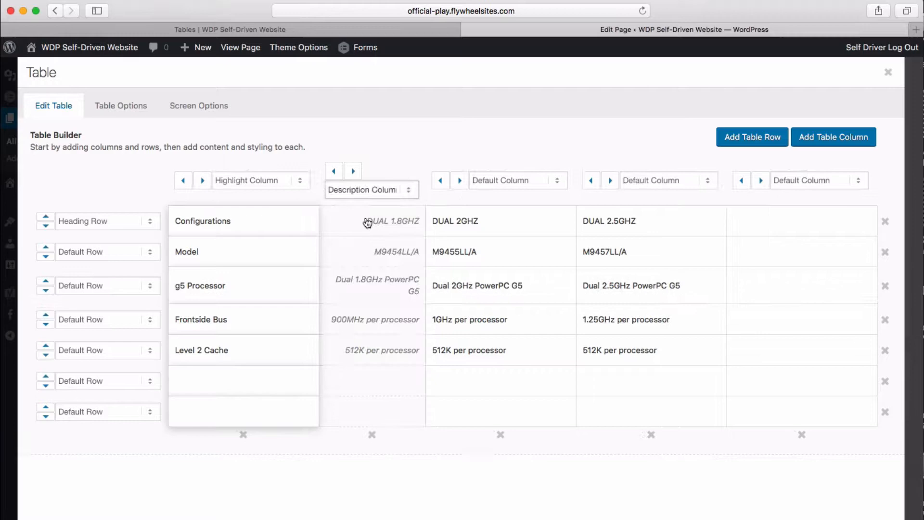
left_click(520, 180)
left_click(519, 223)
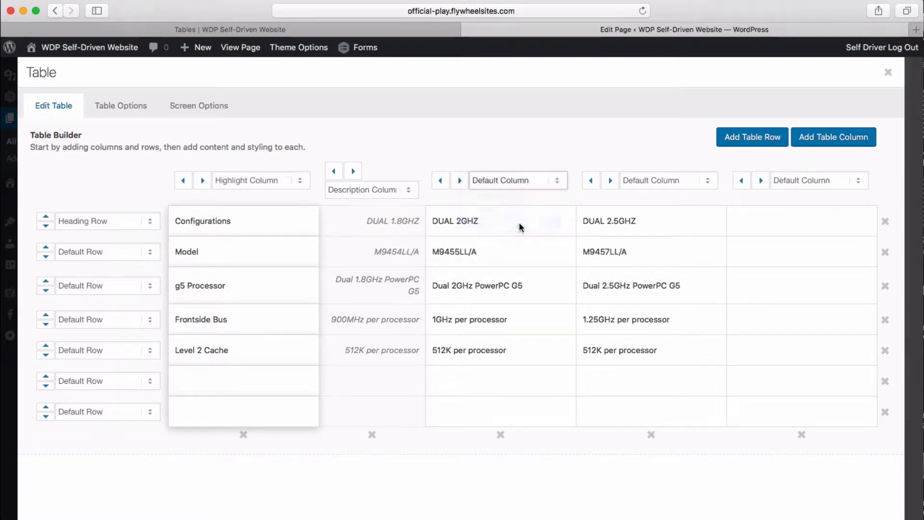
left_click(512, 182)
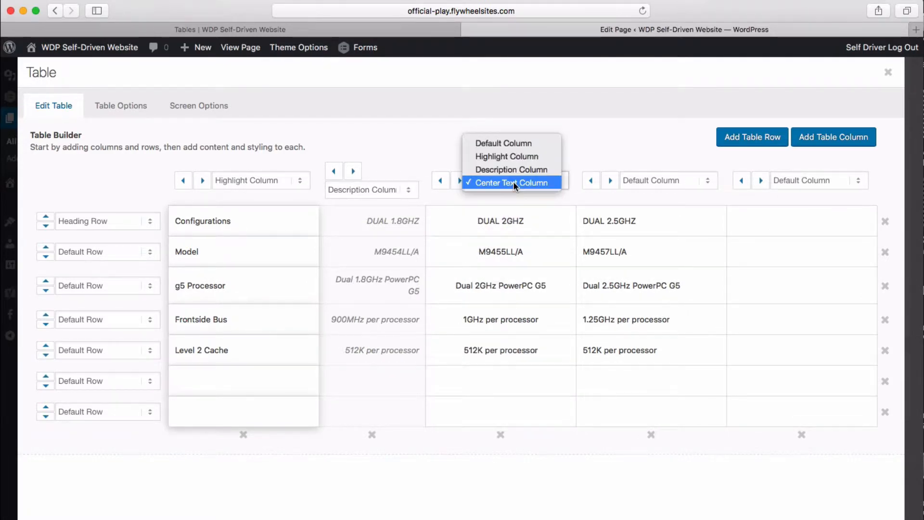
left_click(667, 178)
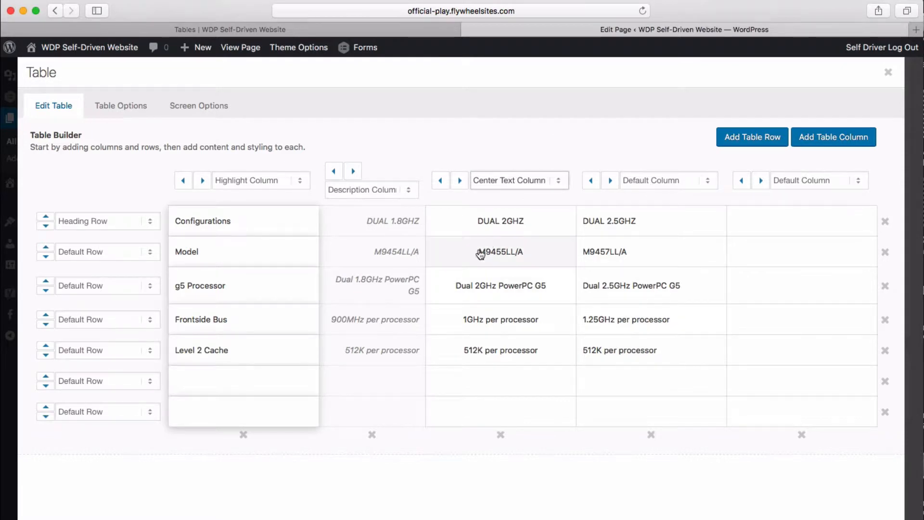
- Keep the Configurations row as Heading Row and set the first empty row to Pricing Row
left_click(149, 222)
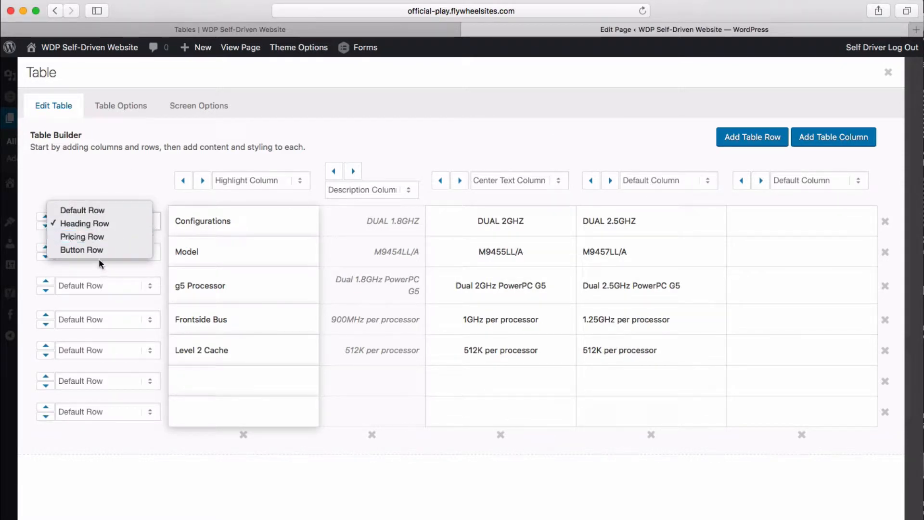
left_click(100, 225)
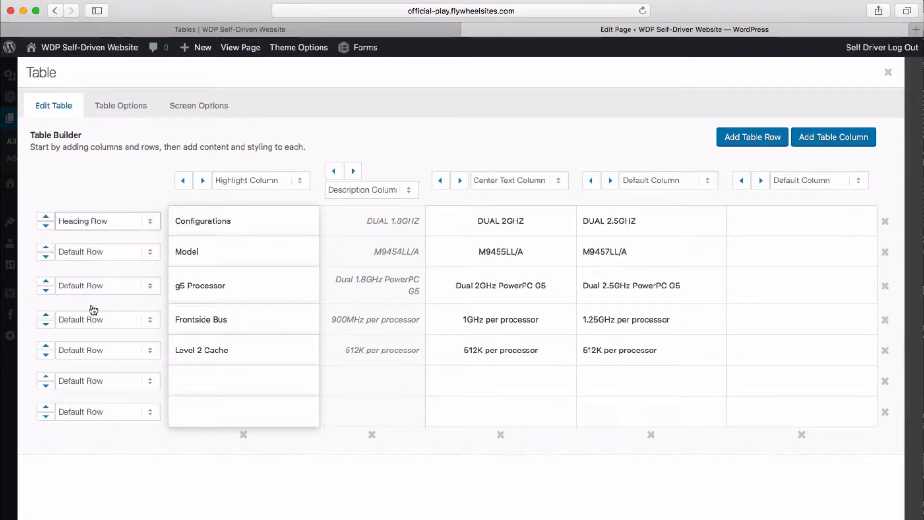
left_click(99, 385)
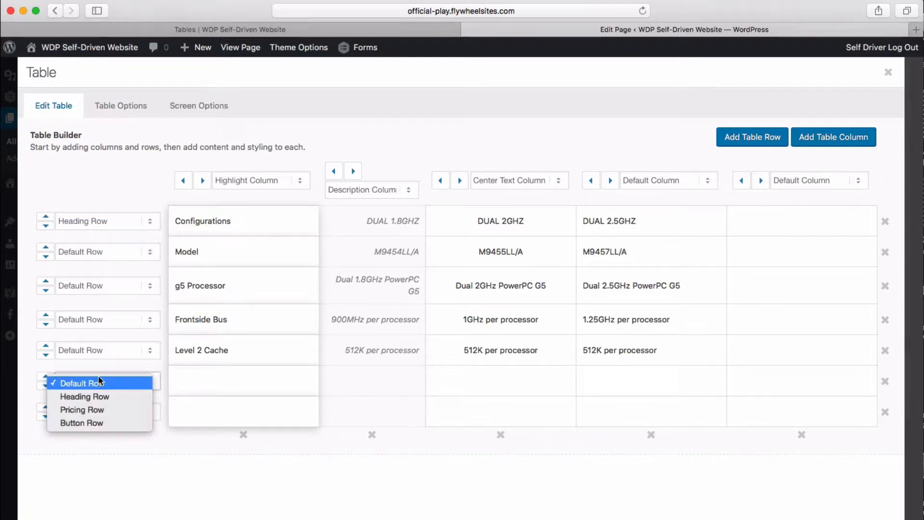
left_click(94, 410)
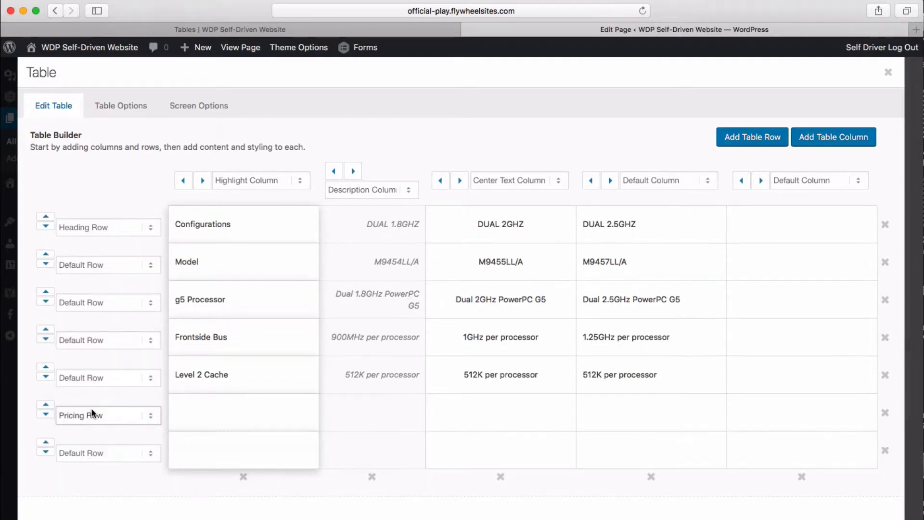
- Set the last row to Button Row and insert a "Click me" button in its first cell
left_click(152, 452)
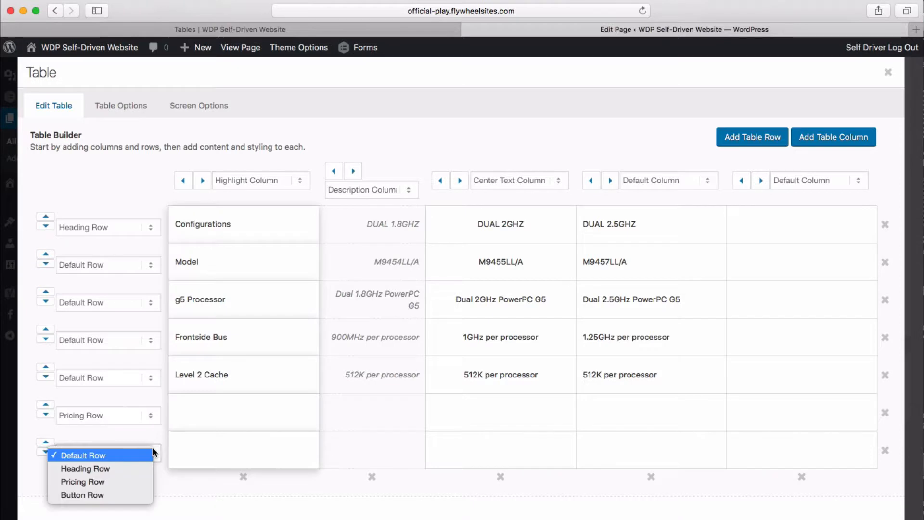
left_click(124, 494)
left_click(244, 450)
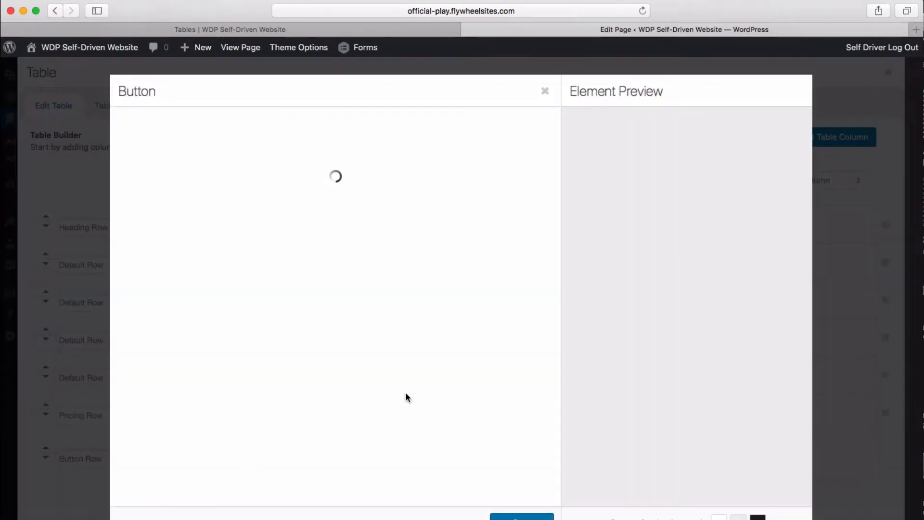
left_click(545, 91)
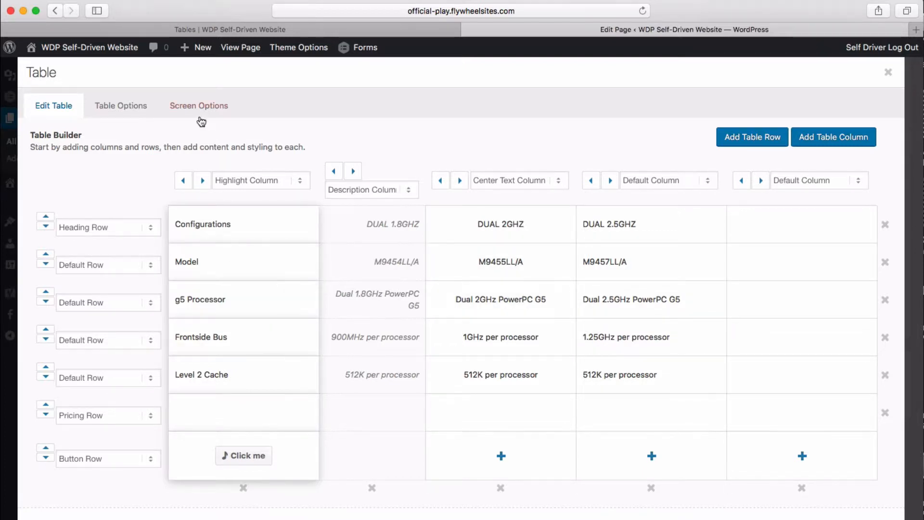
- Review the button, pricing and heading row styles in the example tables on the published Tables page
left_click(337, 31)
scroll(447, 332, "down", 3)
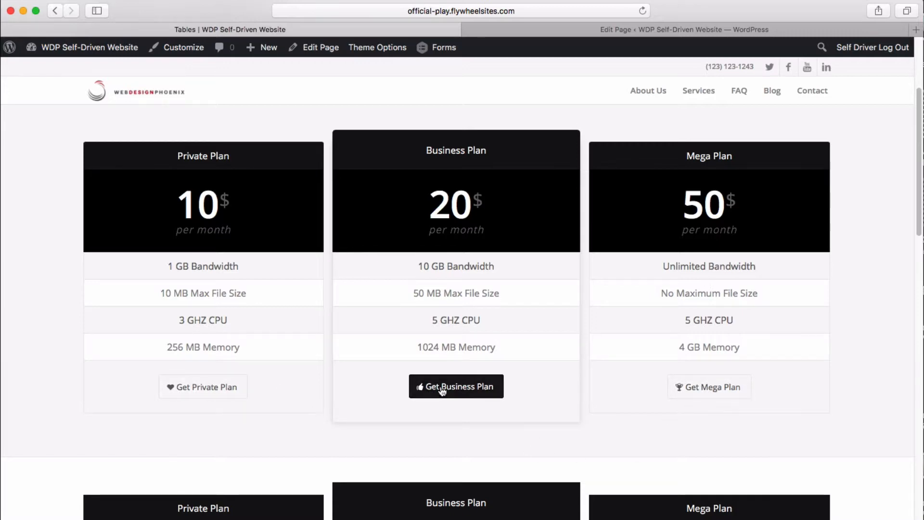
scroll(295, 419, "down", 15)
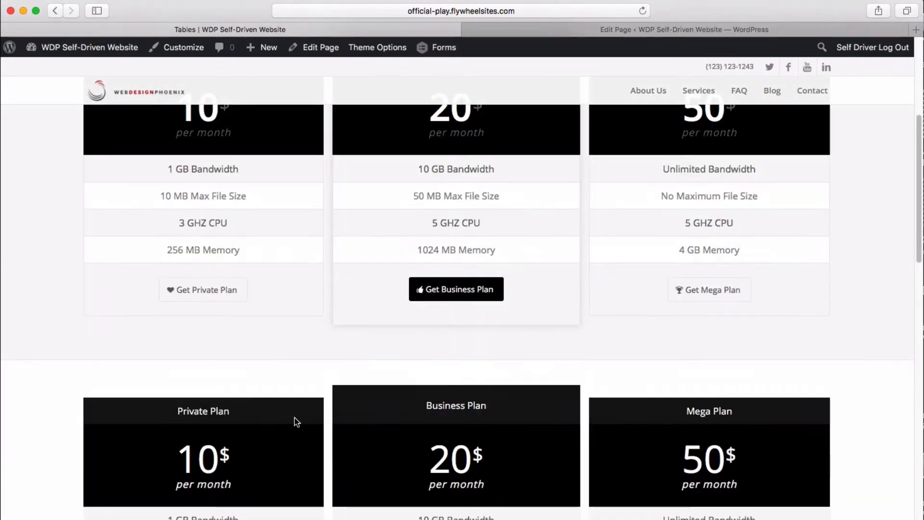
scroll(290, 411, "down", 5)
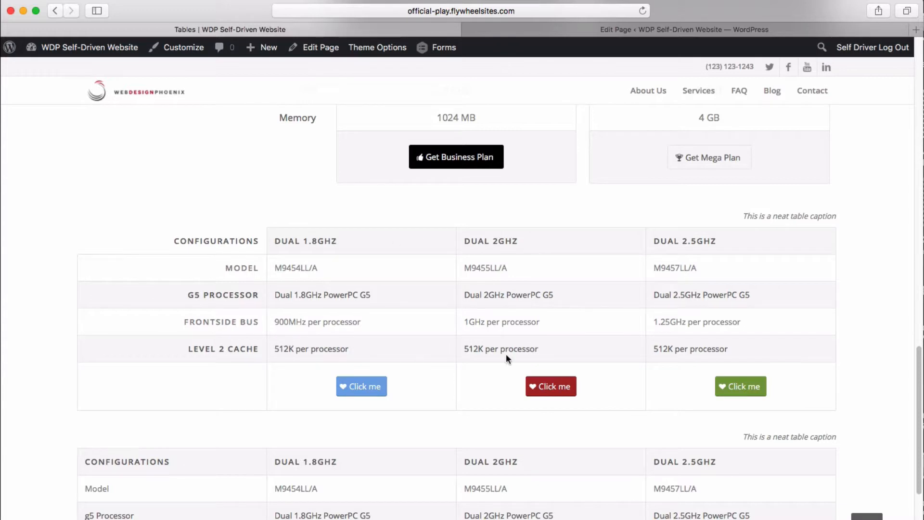
scroll(530, 440, "down", 3)
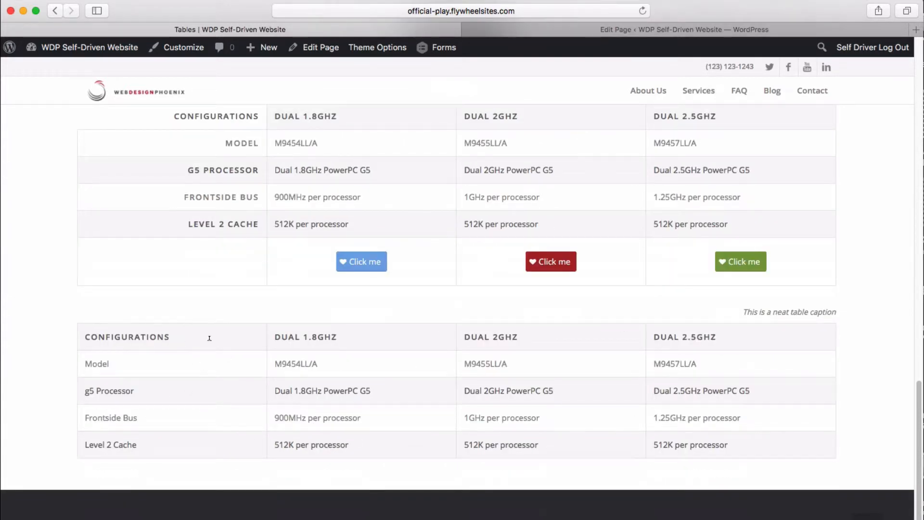
scroll(491, 347, "up", 15)
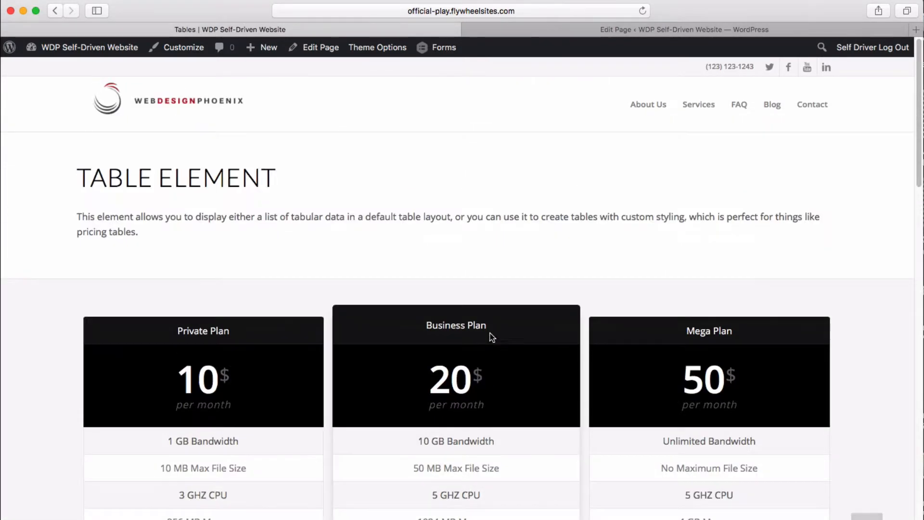
- Check the Table Purpose choices in the table's options, keeping "Use the table to display tabular data" selected
left_click(570, 33)
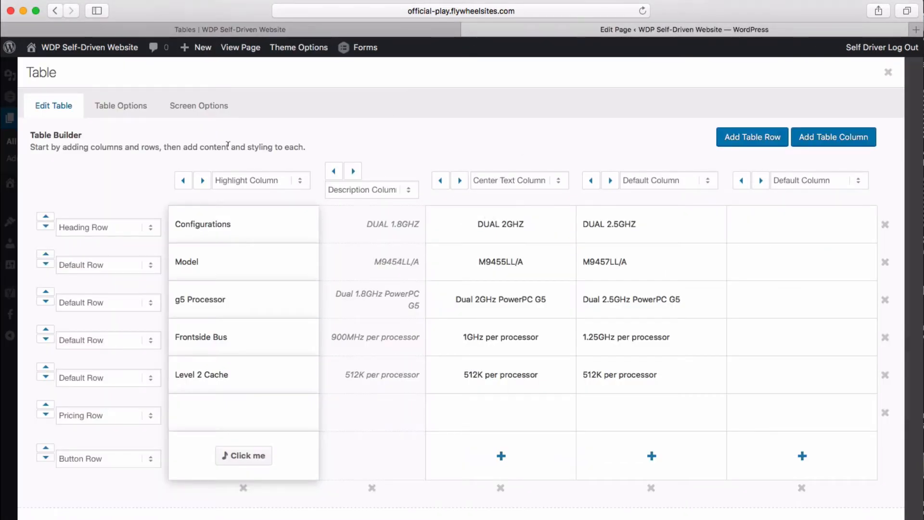
left_click(123, 107)
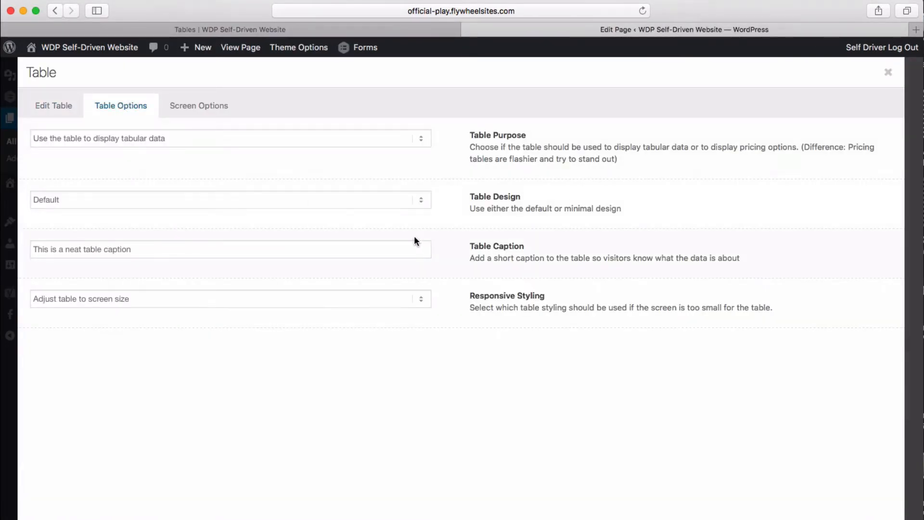
left_click(254, 145)
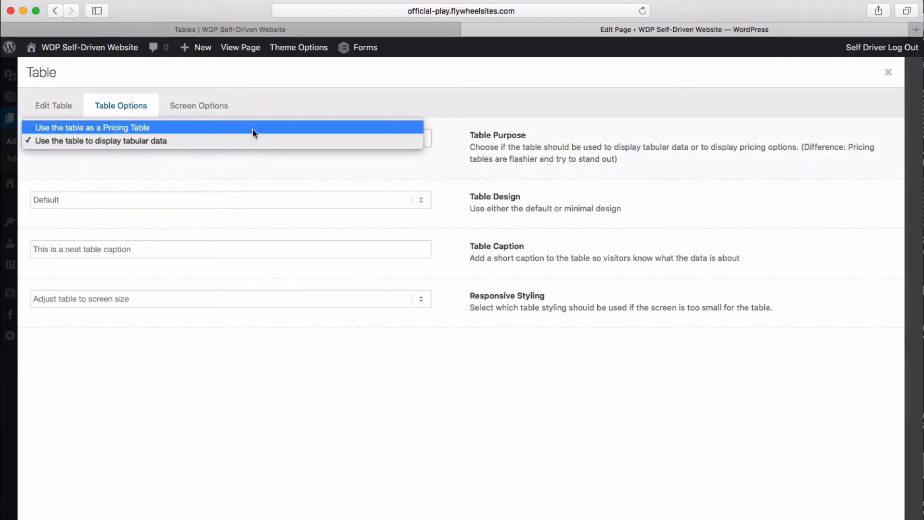
left_click(134, 143)
- Compare the pricing tables with the tabular data tables on the published Tables page
left_click(268, 29)
scroll(406, 273, "down", 20)
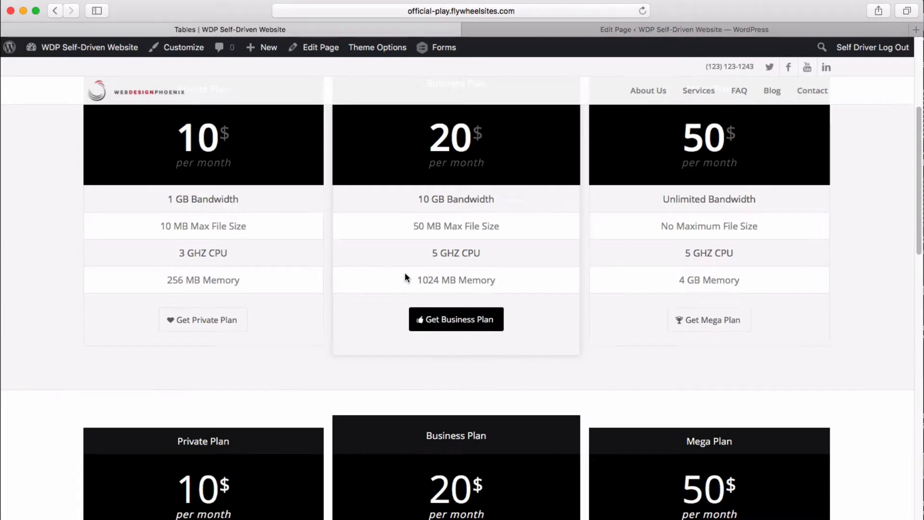
scroll(405, 280, "down", 1)
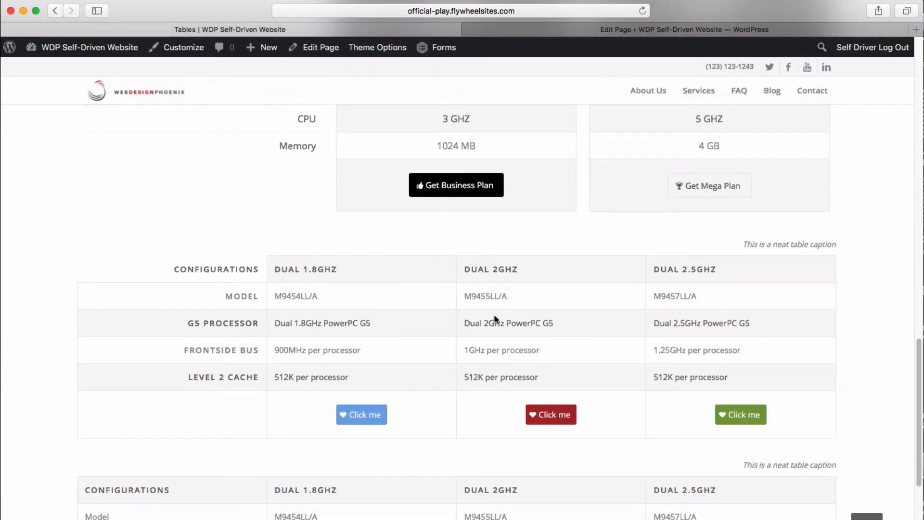
- Check the Table Design choices in the table's options, keeping Default selected
scroll(494, 316, "up", 15)
left_click(541, 31)
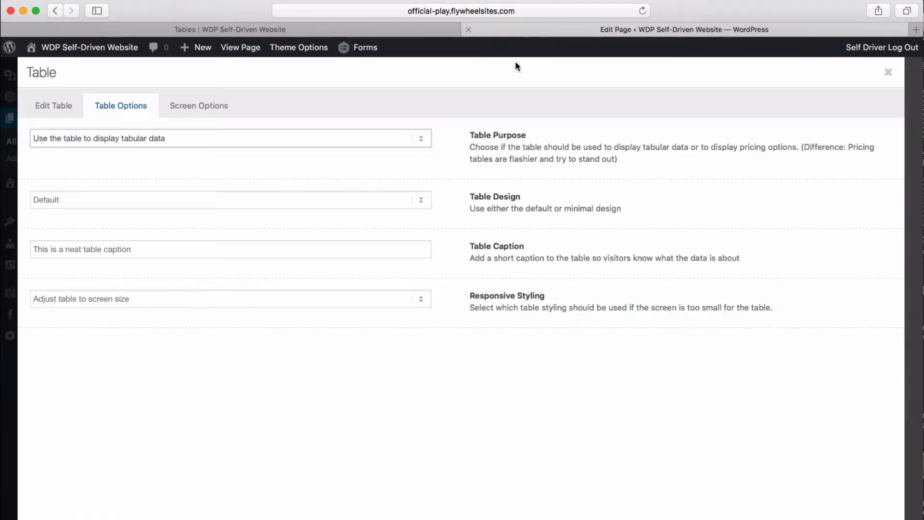
left_click(139, 200)
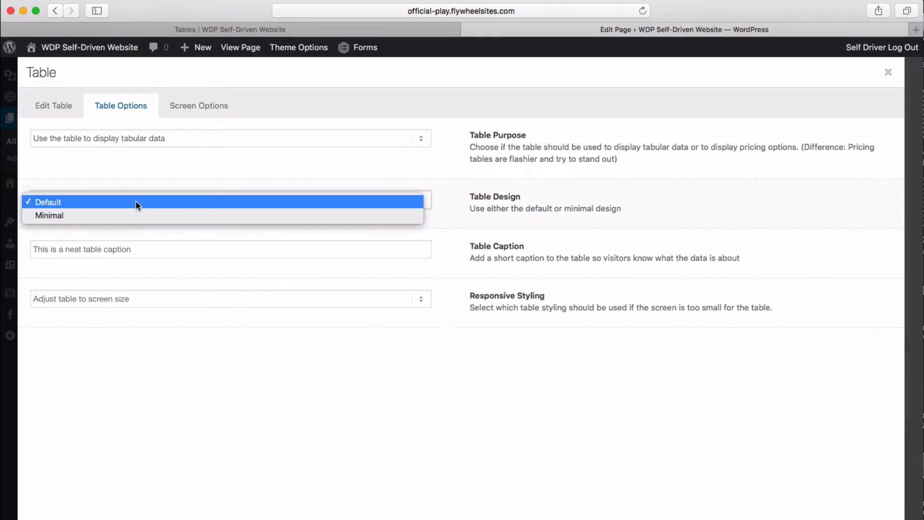
left_click(82, 202)
- Check the Table Caption text in the table's options and see how the caption displays on the published Tables page
left_click(163, 250)
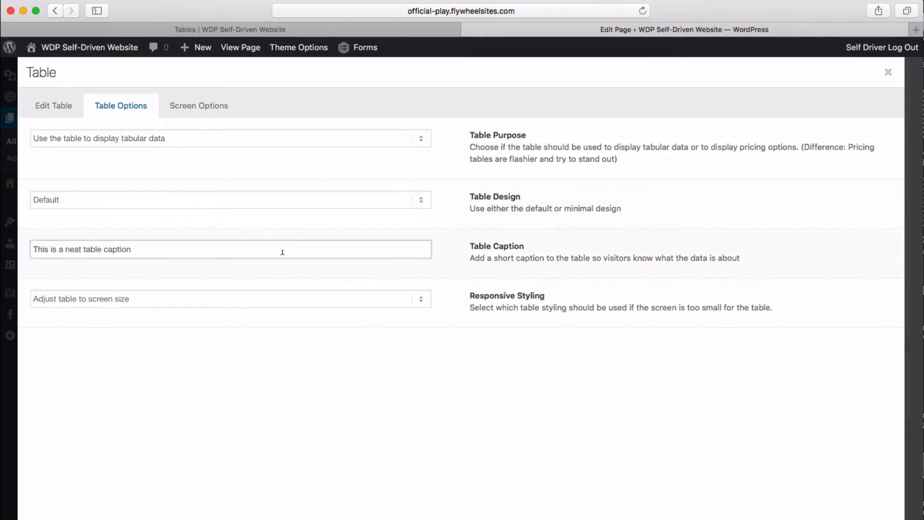
left_click_drag(149, 248, 14, 235)
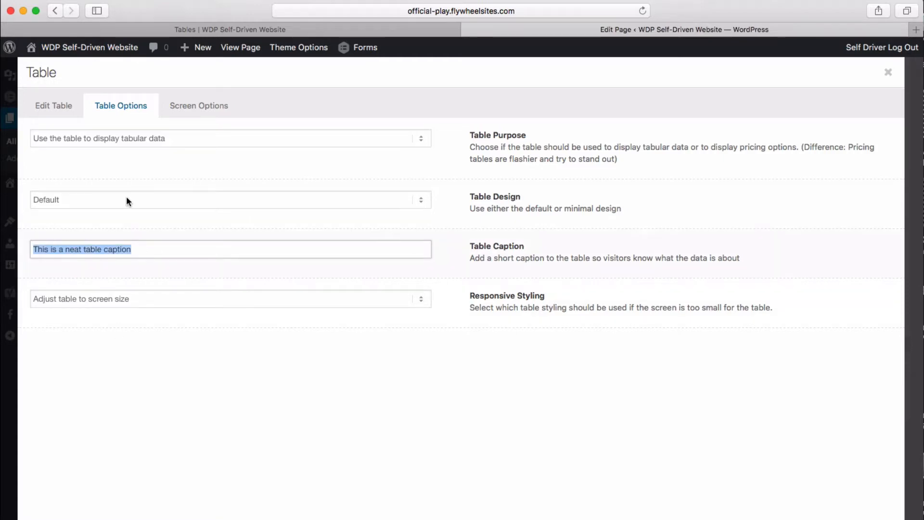
left_click(240, 32)
scroll(748, 399, "down", 5)
scroll(747, 397, "down", 3)
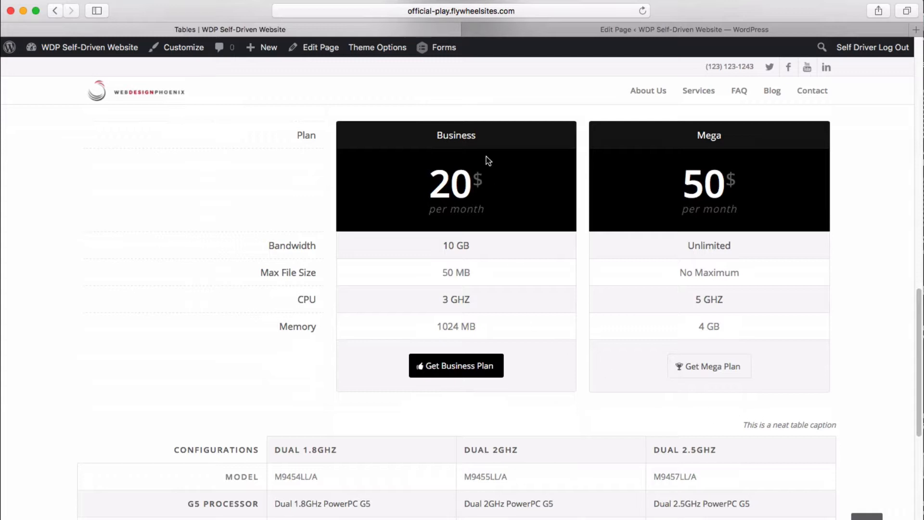
left_click(611, 33)
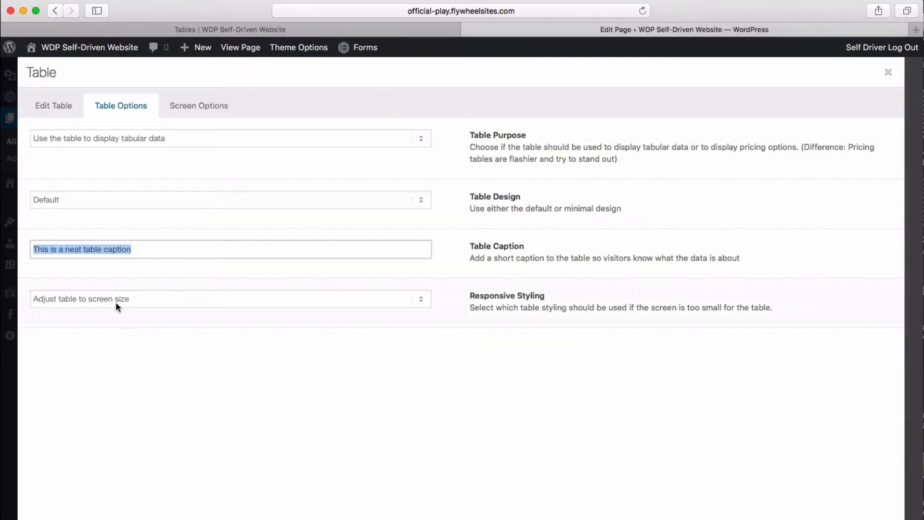
- Review the Responsive Styling choices and set the table to "Make entire table scrollable"
left_click(134, 298)
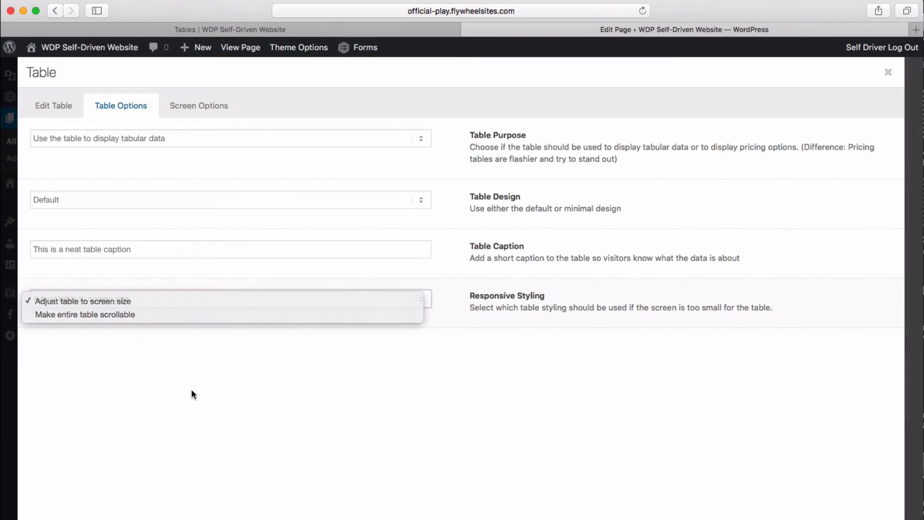
left_click(181, 290)
left_click(182, 299)
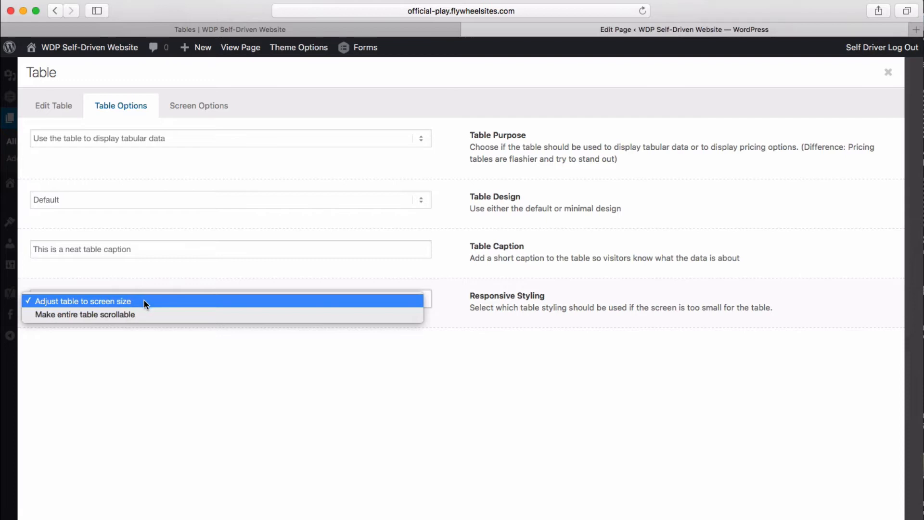
left_click(143, 315)
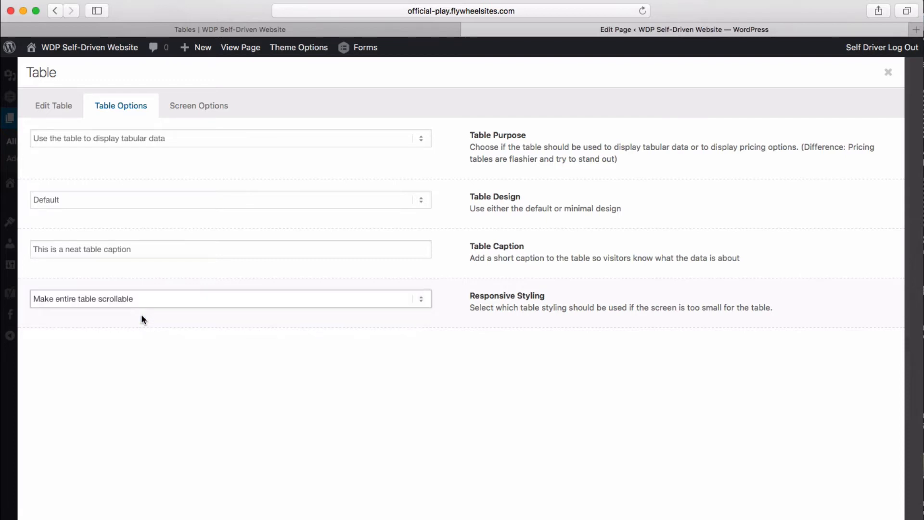
- Look at the tables on the published Tables page and return Responsive Styling to "Adjust table to screen size"
left_click(241, 29)
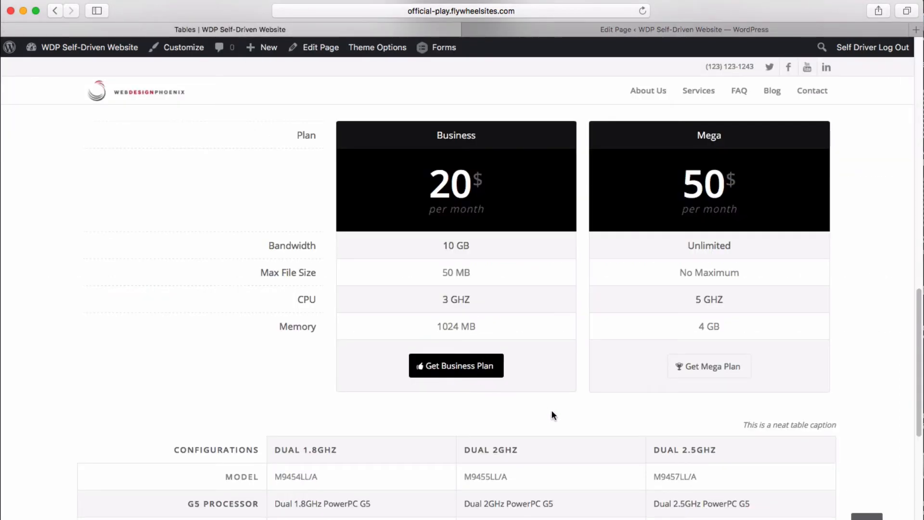
scroll(551, 410, "down", 5)
left_click(595, 24)
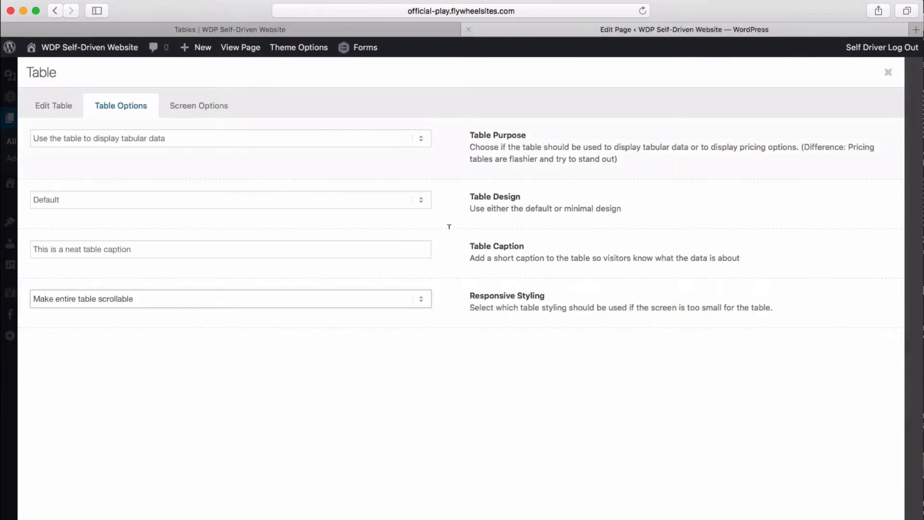
left_click(153, 300)
left_click(154, 288)
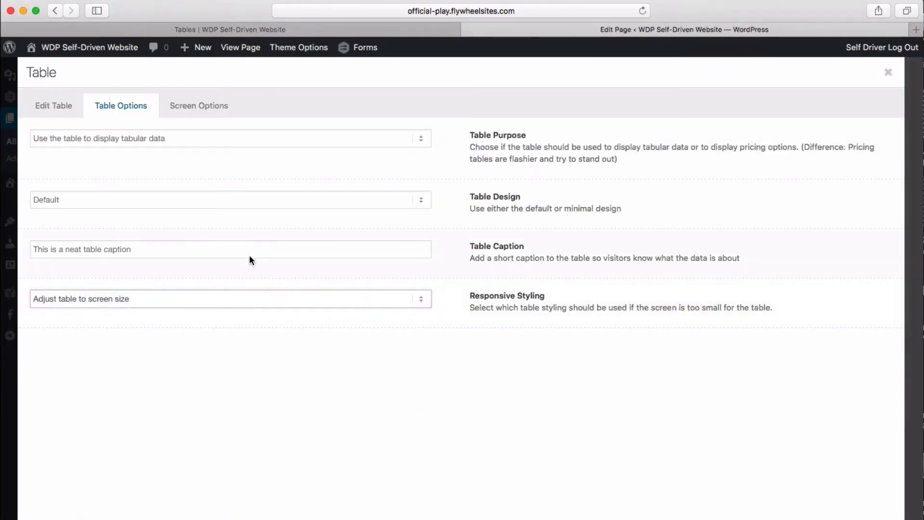
- Set the table's element visibility to hide on very small screens (smaller than 479px)
left_click(197, 111)
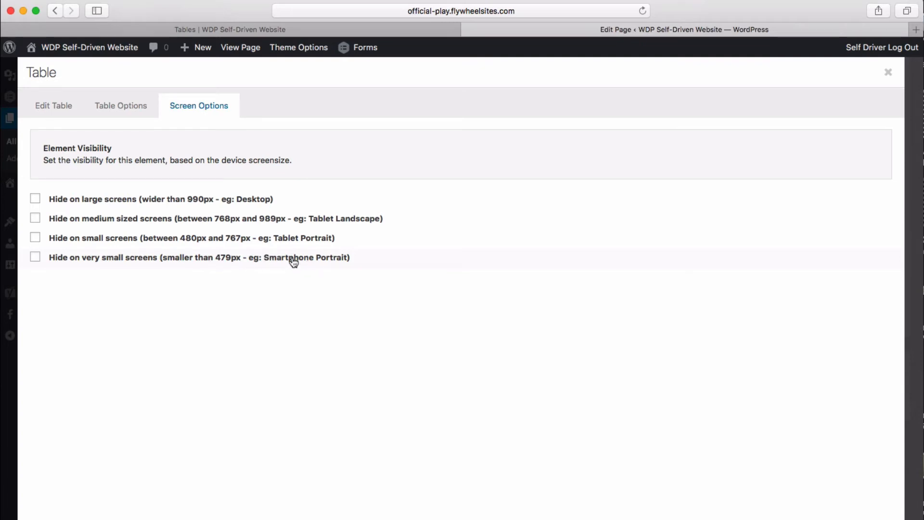
left_click(36, 258)
- Return to the table builder, open the "Configurations" cell in the heading row for text editing and close it
left_click(68, 111)
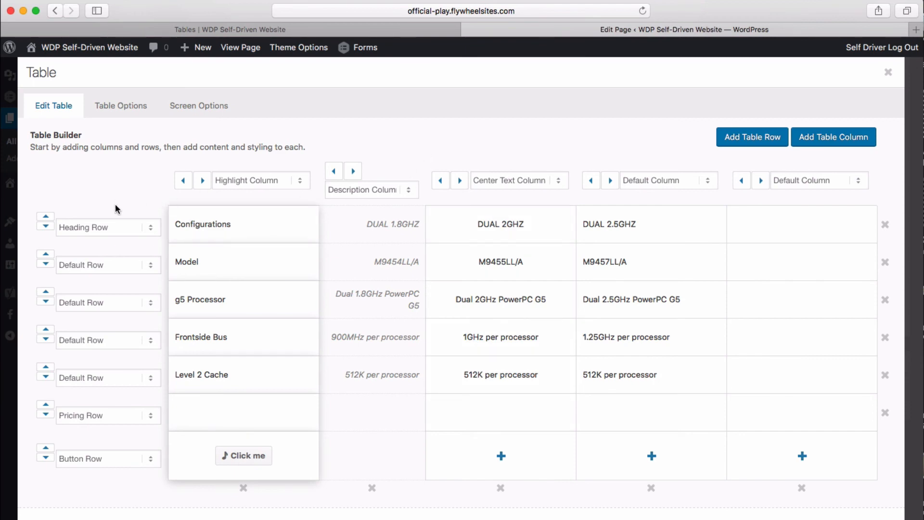
left_click(231, 225)
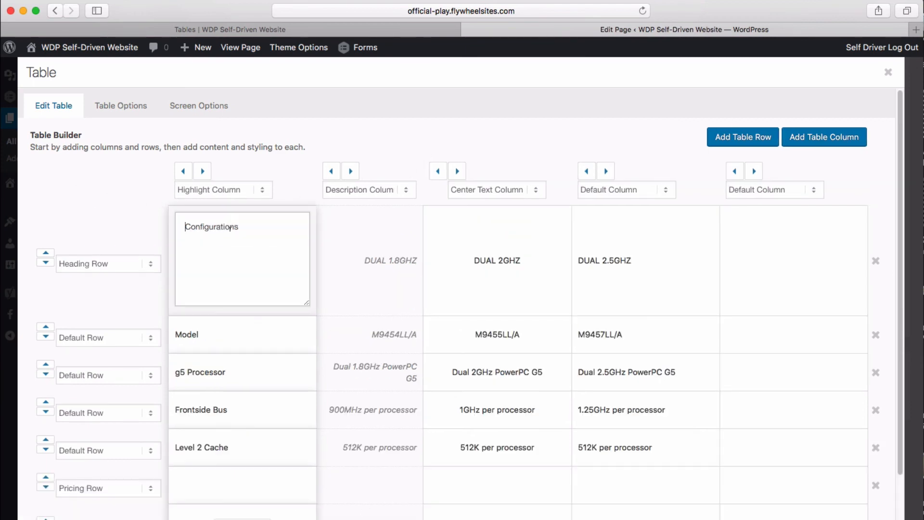
double_click(255, 223)
left_click(400, 254)
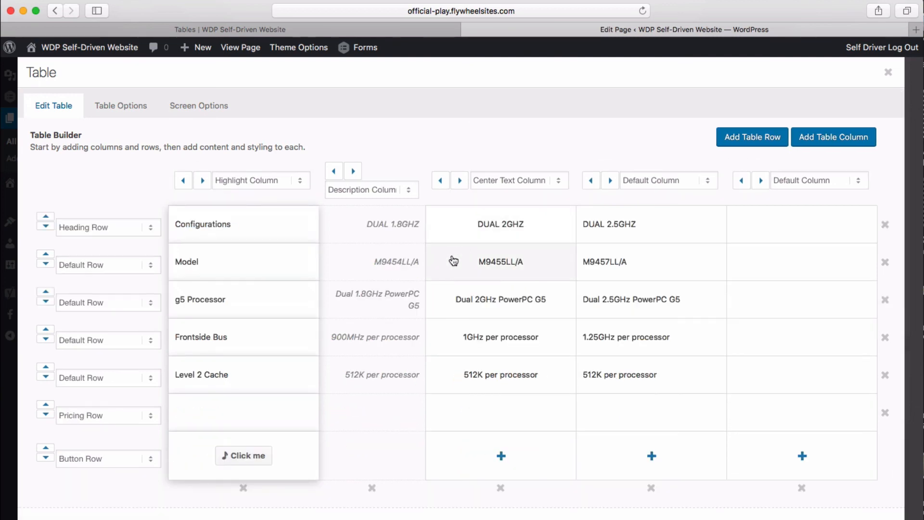